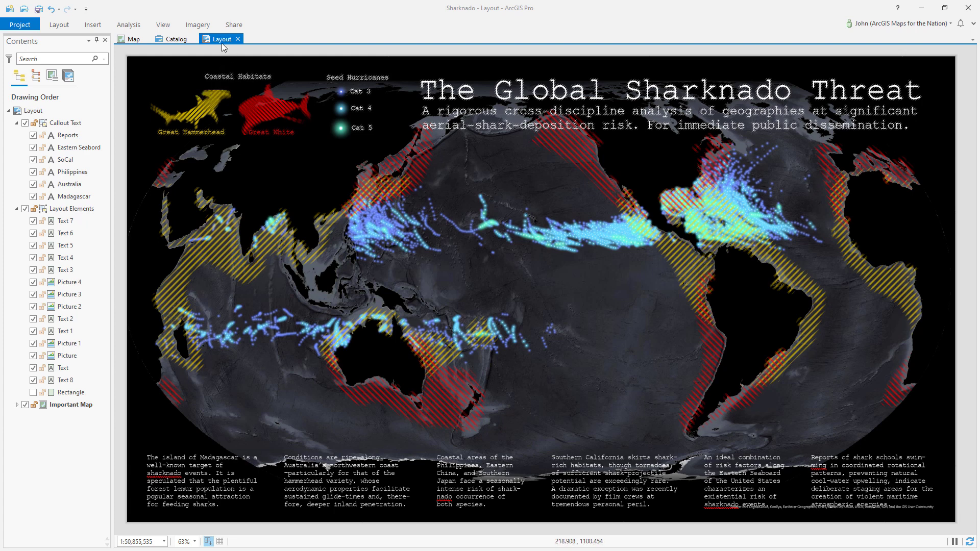
Draw a rectangle graphic spanning the whole Sharknado layout page, from top-left to bottom-right
click(92, 29)
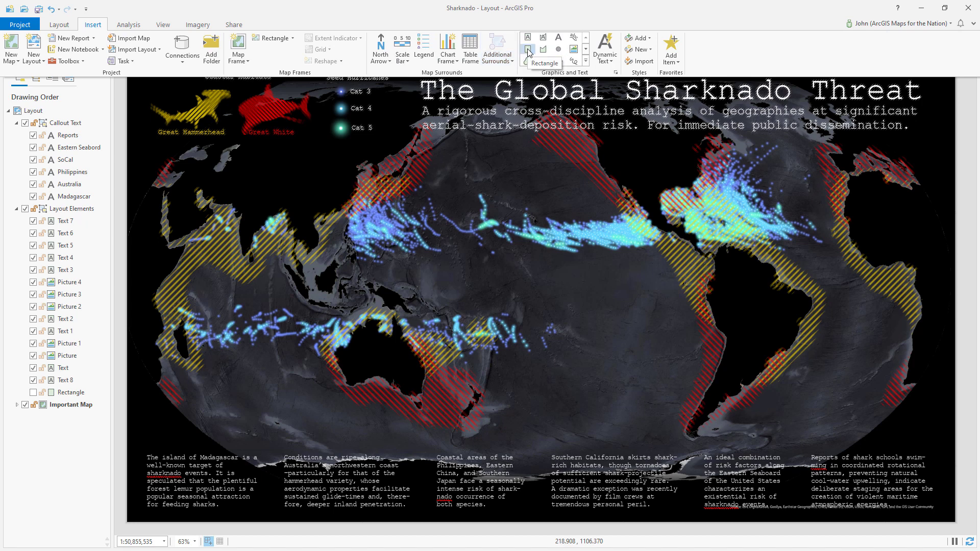
click(434, 9)
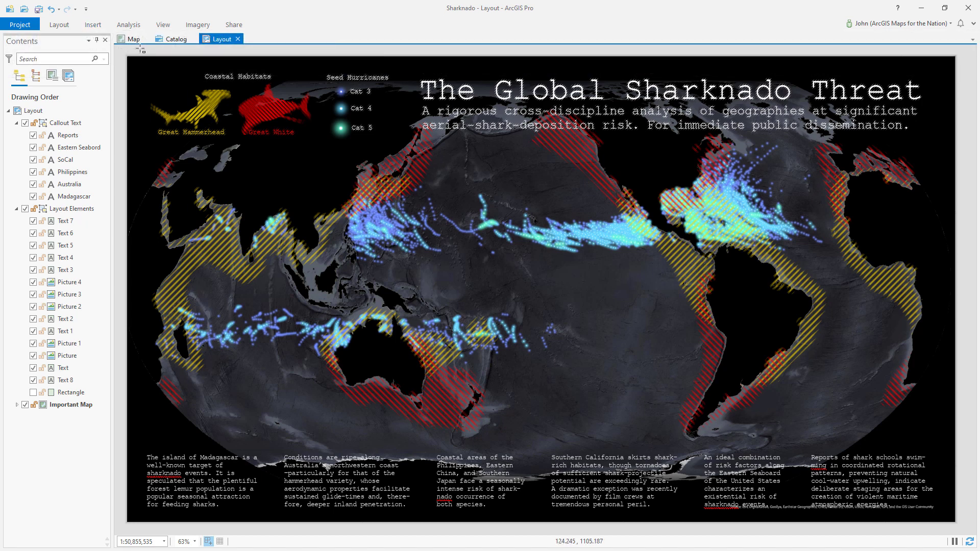
drag(138, 65, 955, 523)
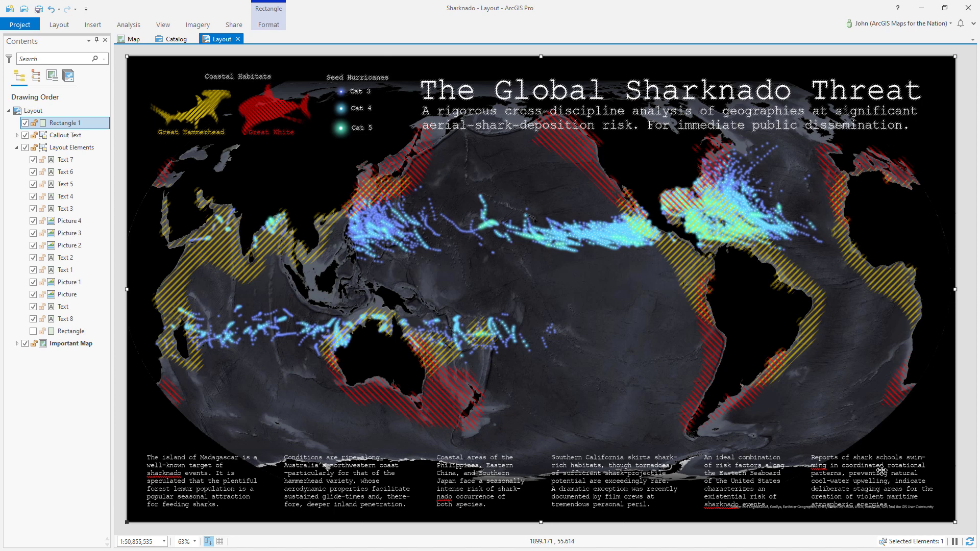
Set Rectangle 1's Solid fill symbol layer to red and apply it
click(95, 126)
right_click(95, 125)
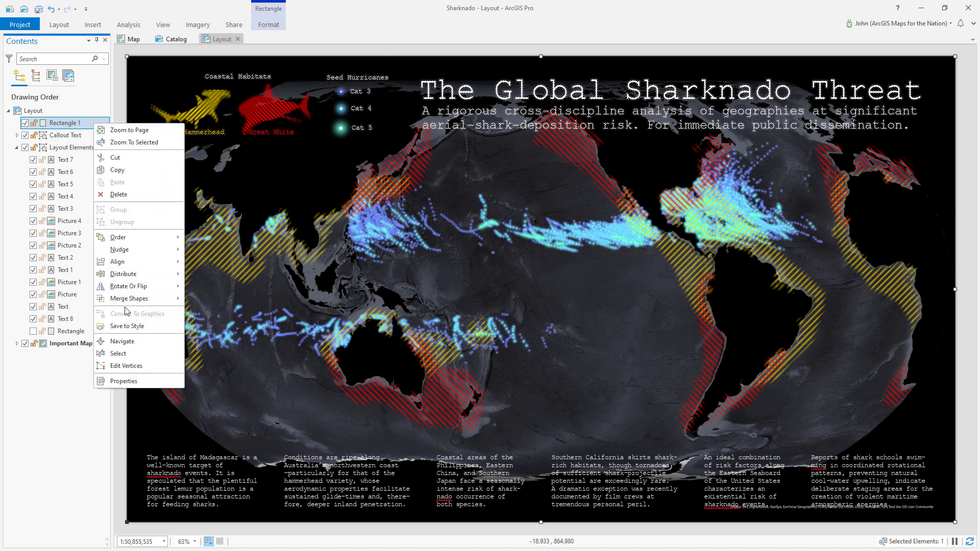
click(127, 386)
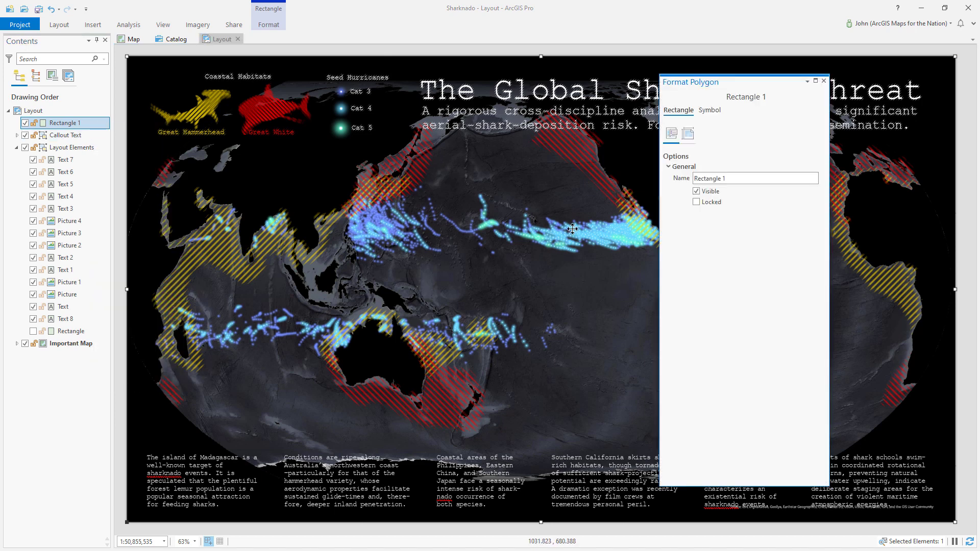
click(710, 110)
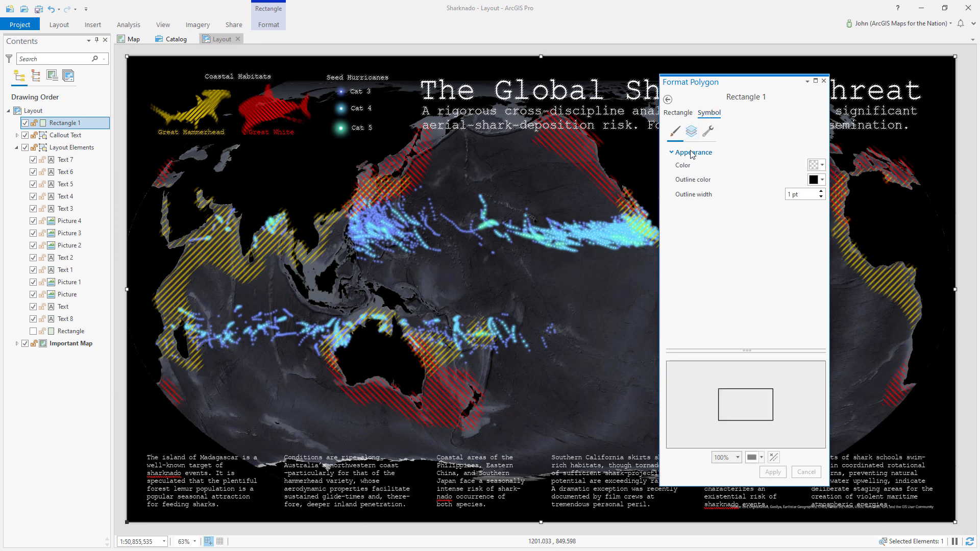
click(692, 133)
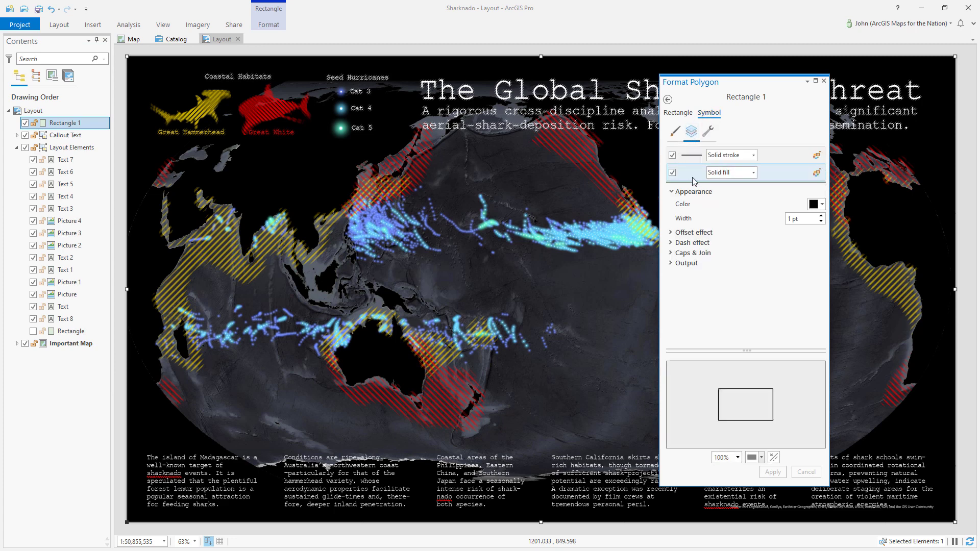
click(792, 171)
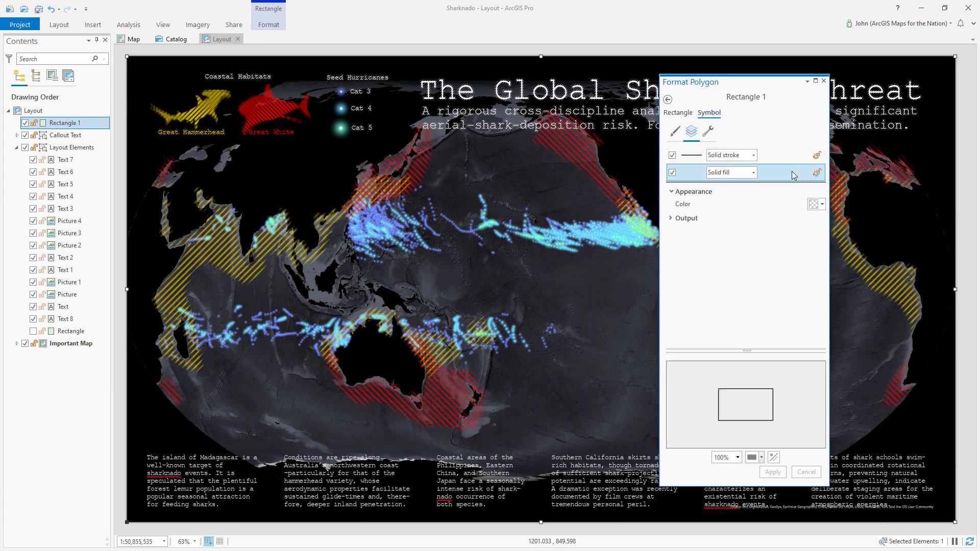
click(814, 205)
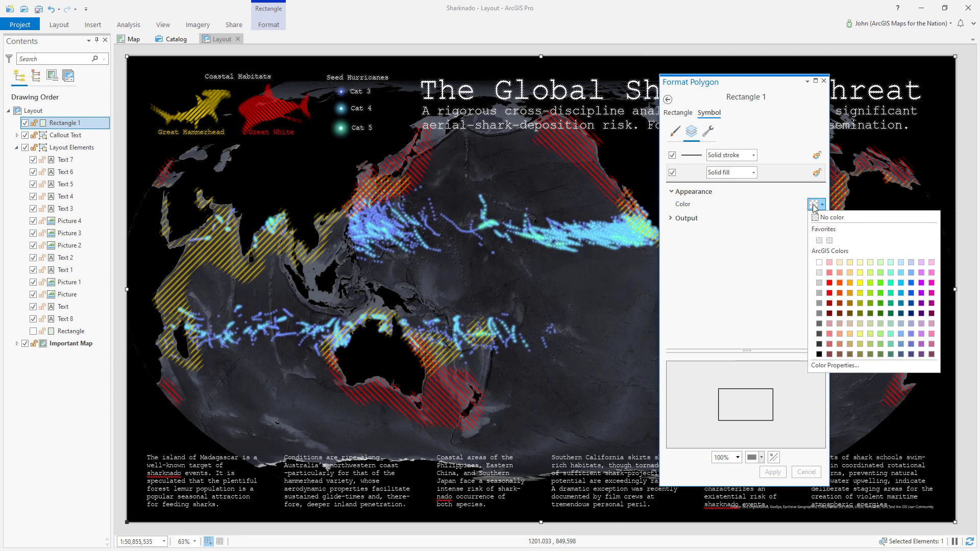
click(829, 283)
click(772, 473)
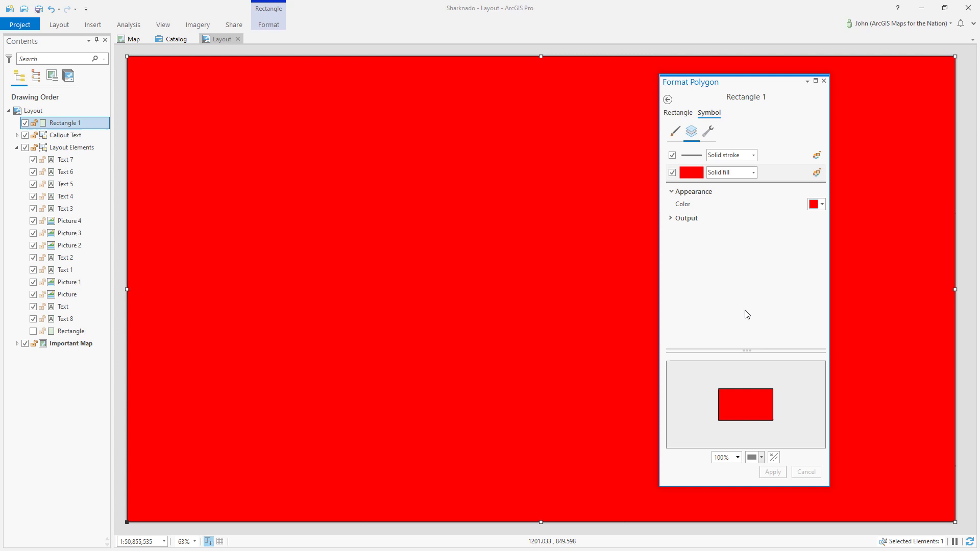
Move Rectangle 1 in the Drawing Order into Layout Elements, just below Text 8
click(93, 128)
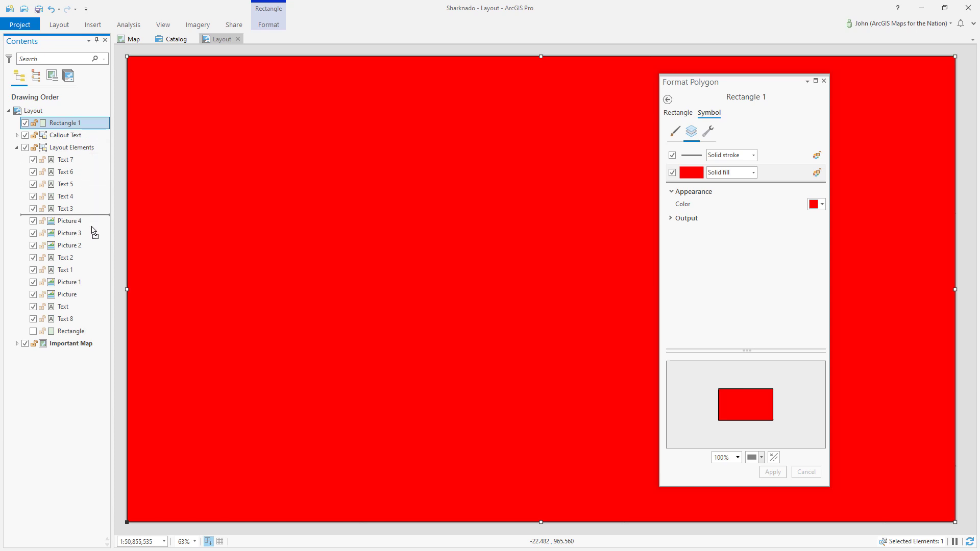
drag(93, 133, 90, 331)
drag(90, 127, 63, 334)
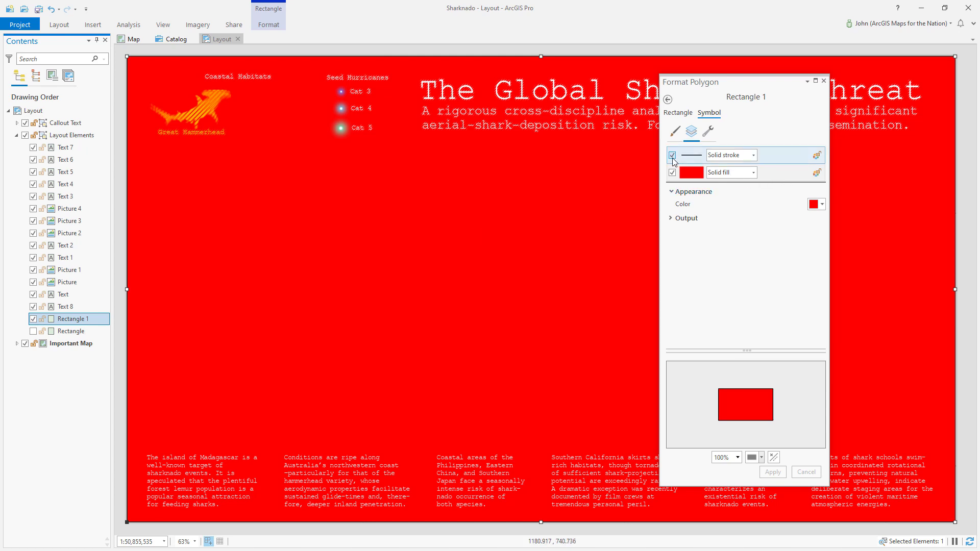
Turn off the rectangle's Solid stroke and change its fill to Gradient fill
click(672, 155)
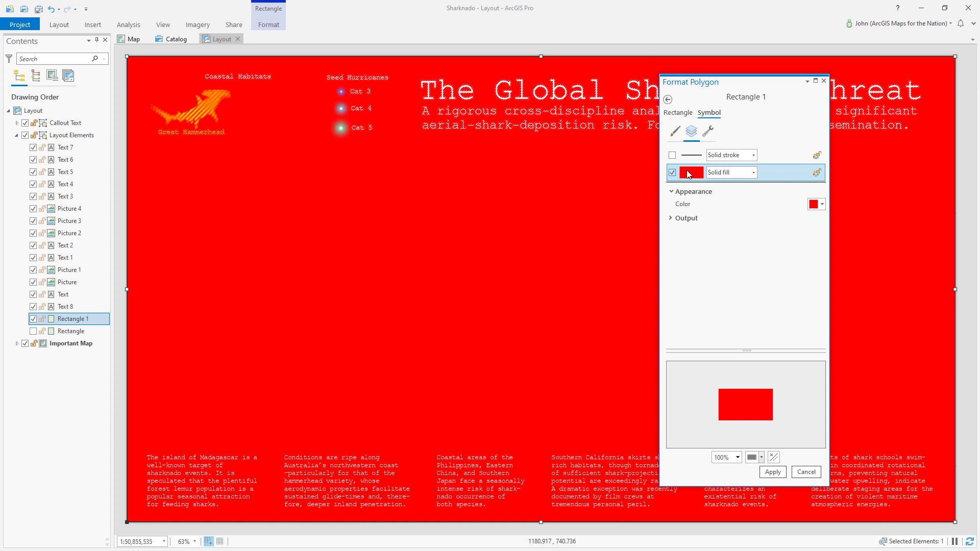
click(754, 174)
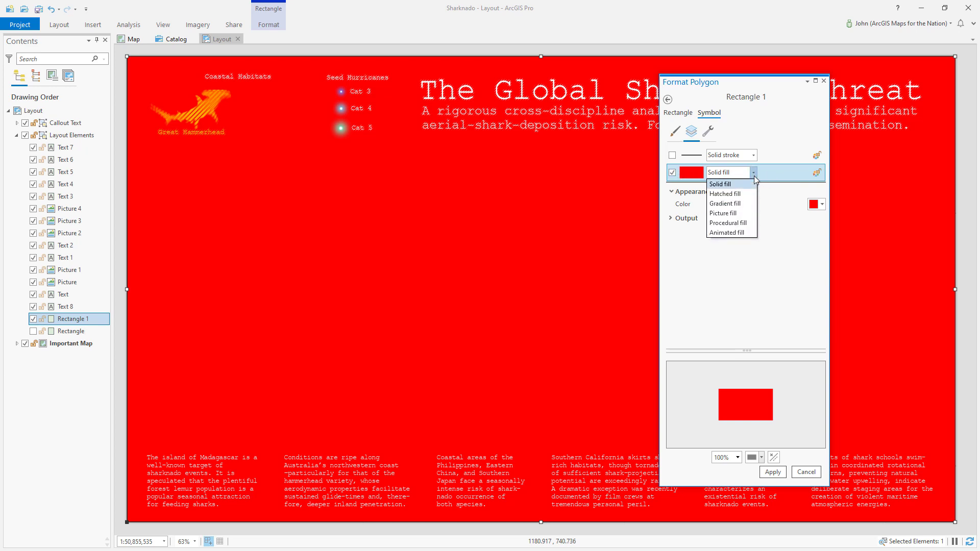
click(739, 205)
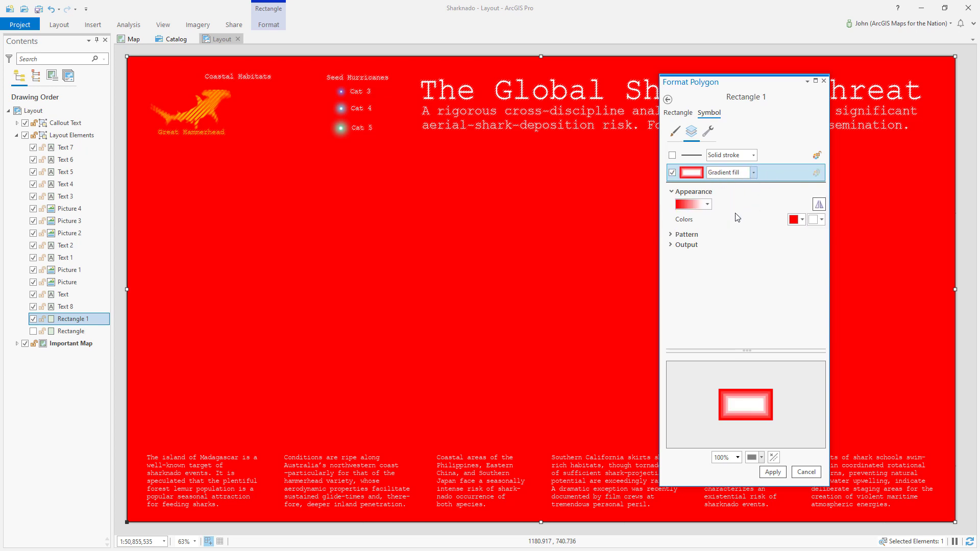
click(688, 237)
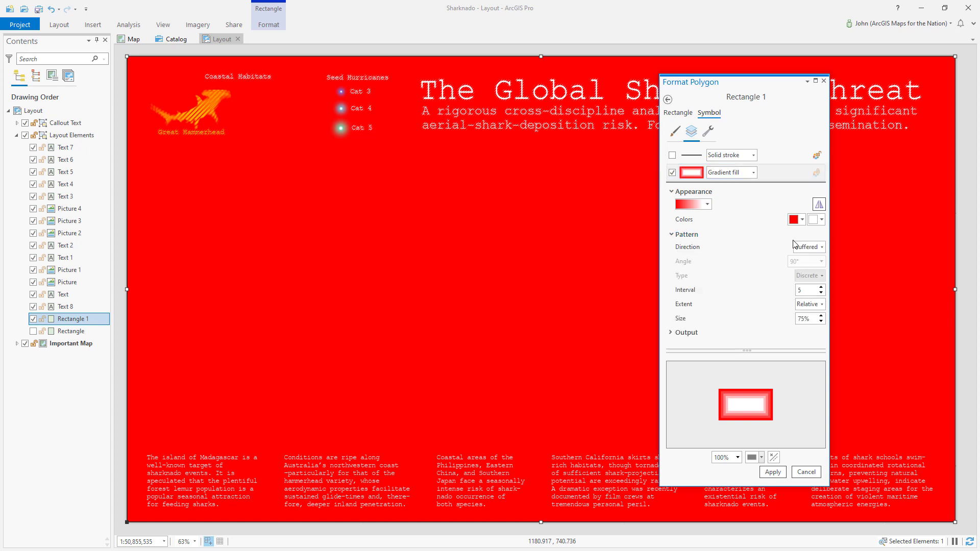
Set the gradient pattern to Linear direction and Continuous type
click(809, 248)
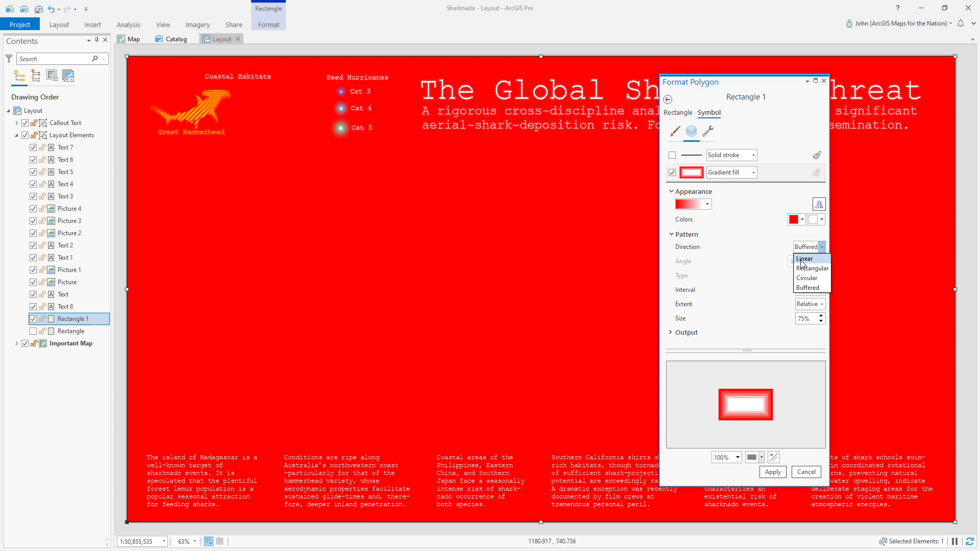
click(803, 259)
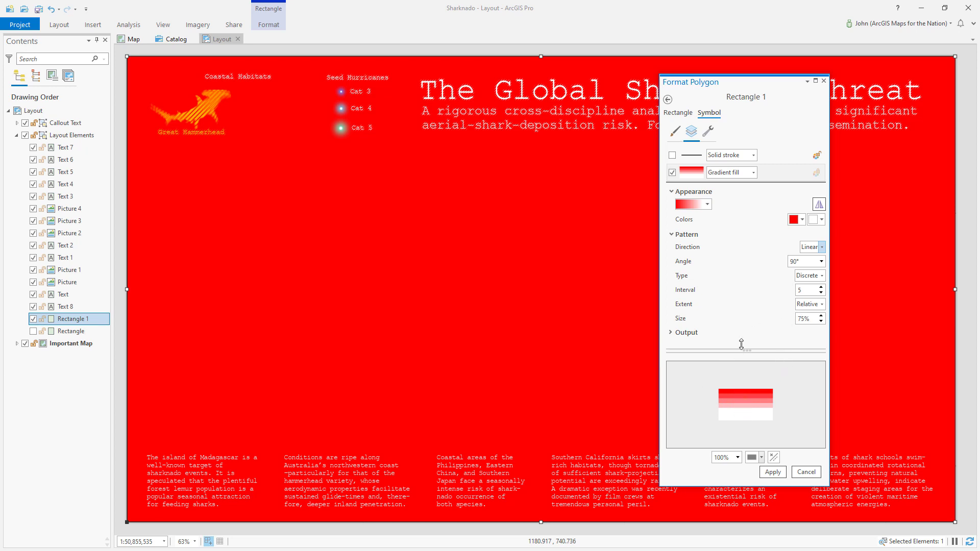
click(821, 275)
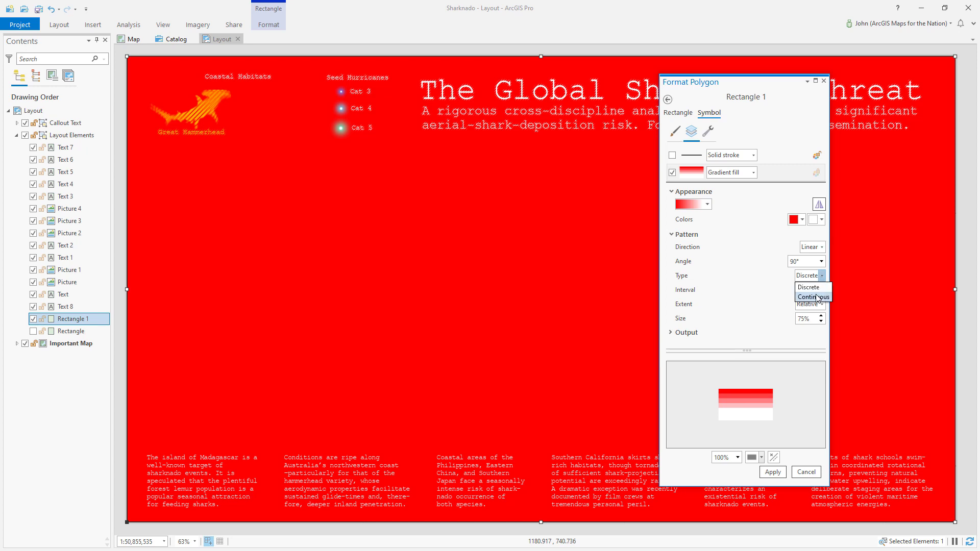
click(818, 297)
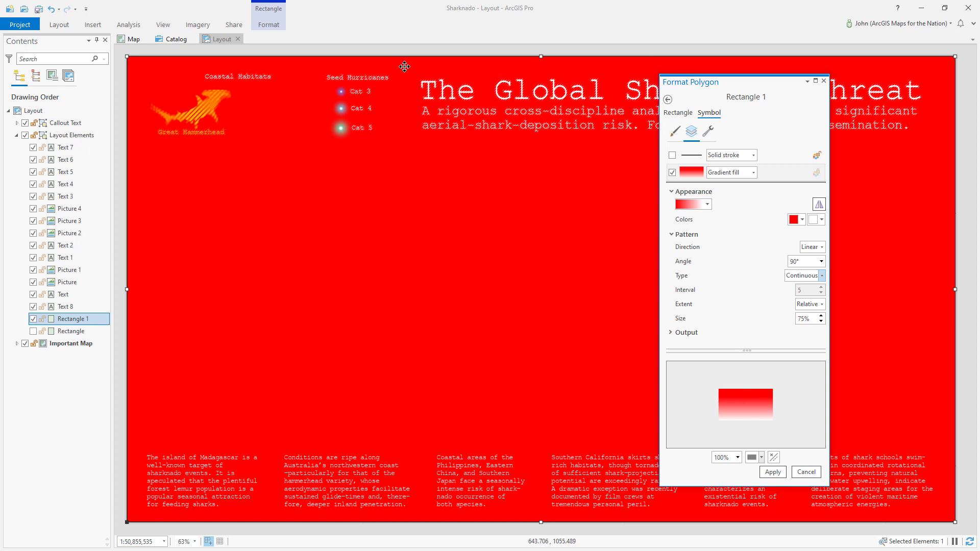
Apply the red-to-white gradient fill, then make its first colour black
click(779, 473)
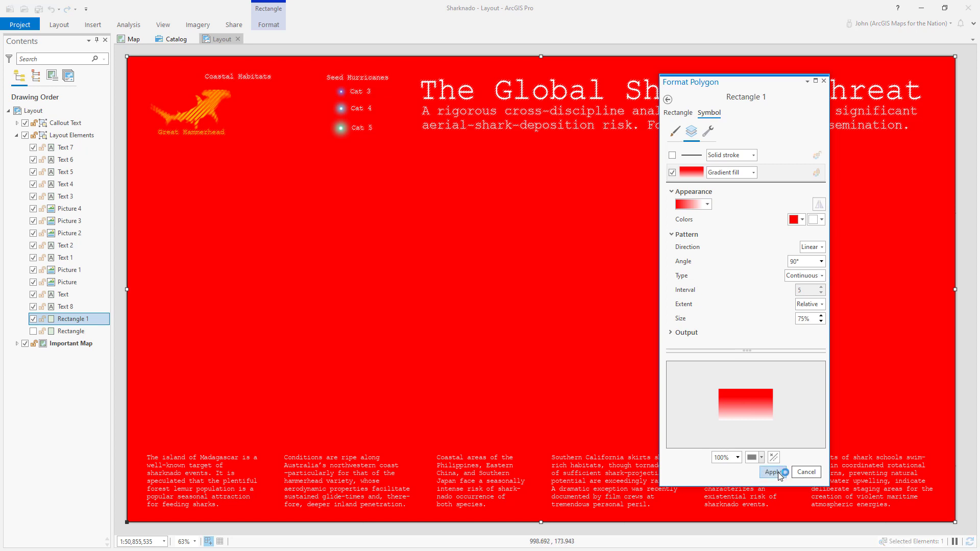
click(778, 473)
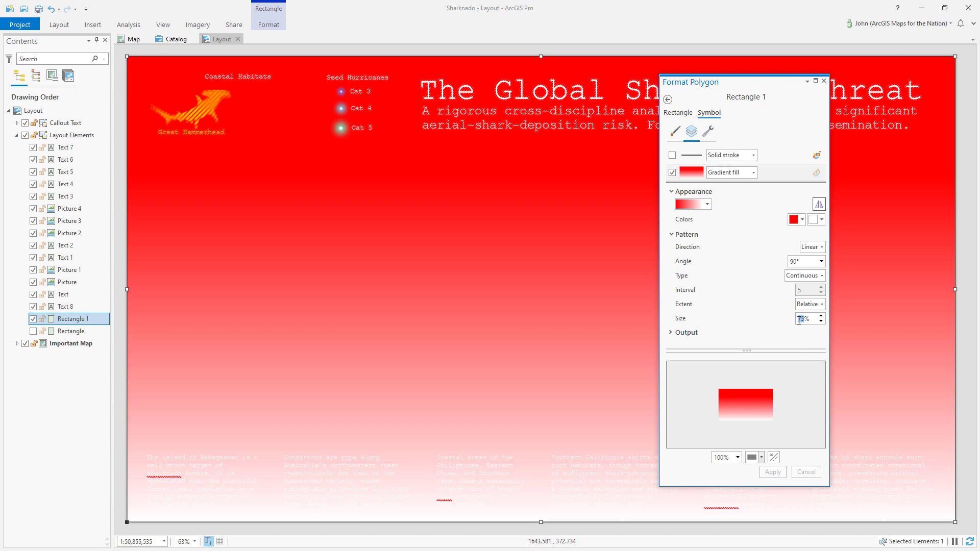
text(100)
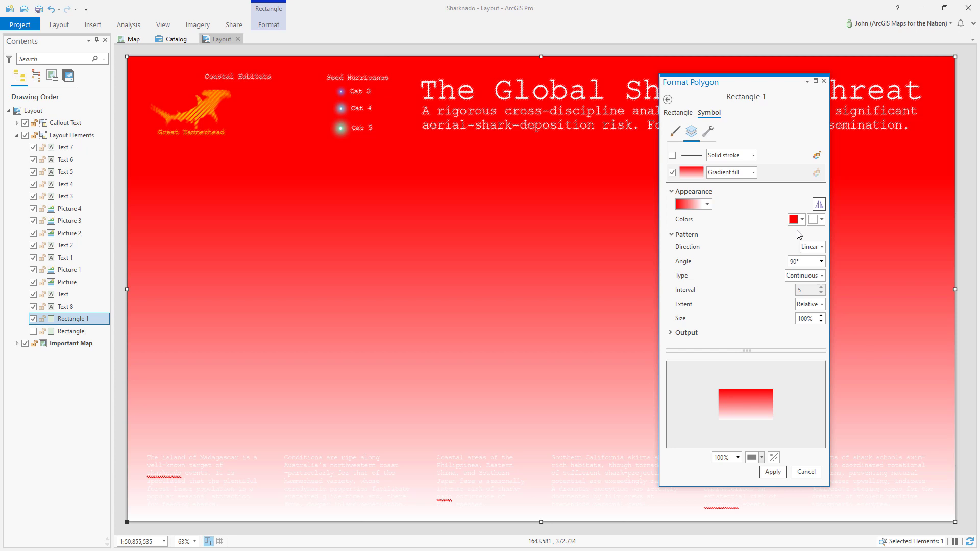
click(794, 222)
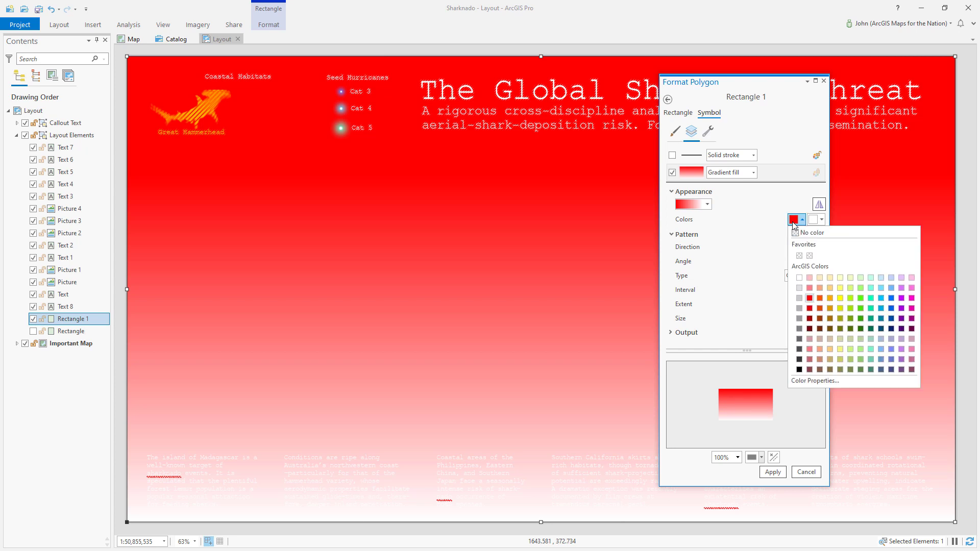
click(800, 370)
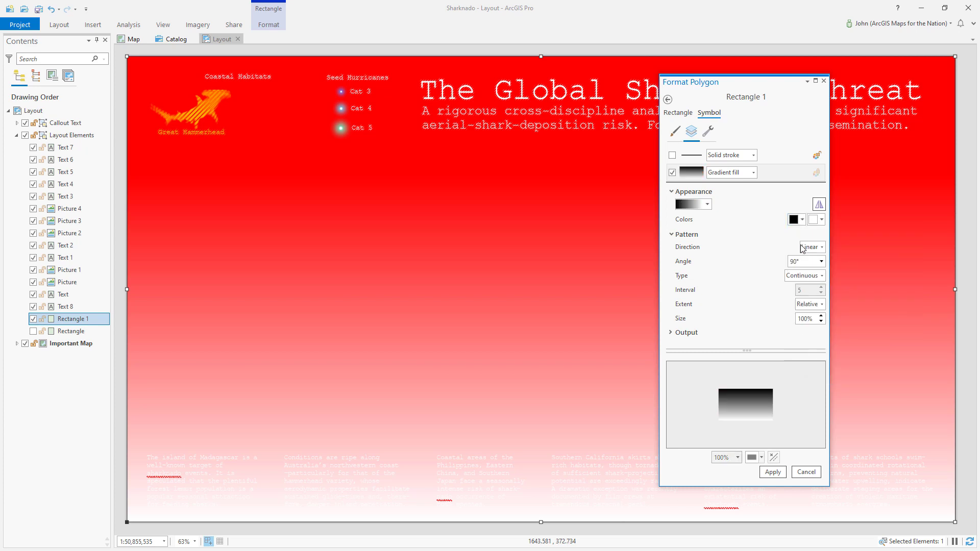
Make the second gradient colour black at 100% transparency and apply the gradient
click(814, 222)
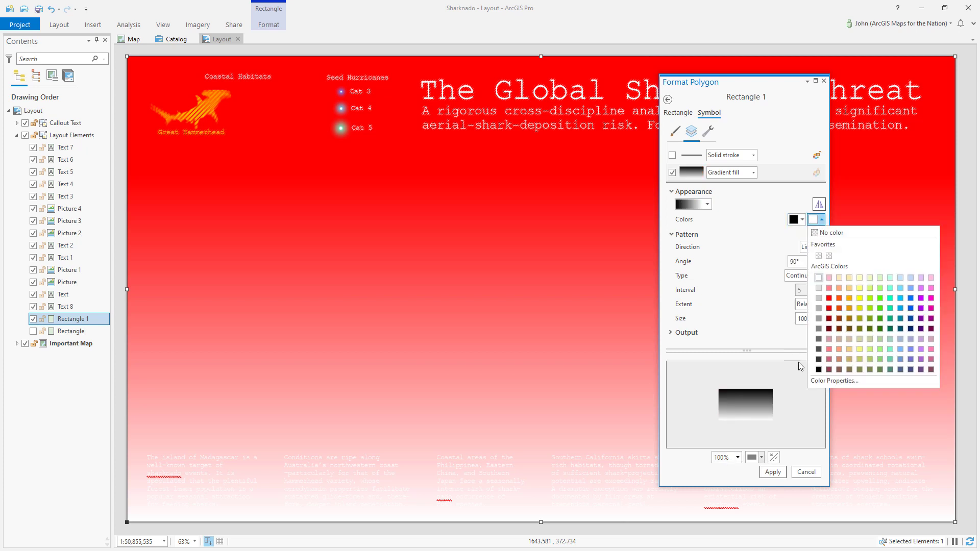
click(819, 370)
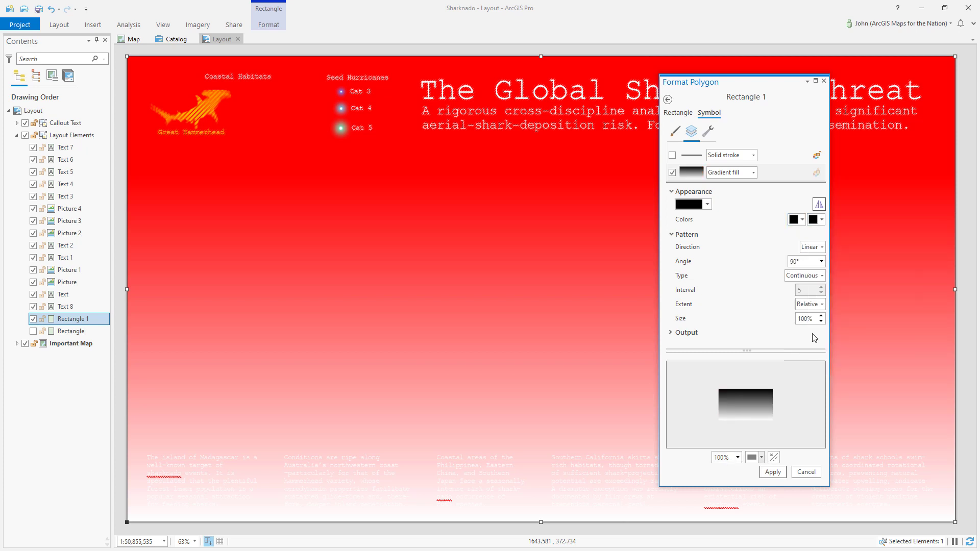
click(815, 219)
click(821, 381)
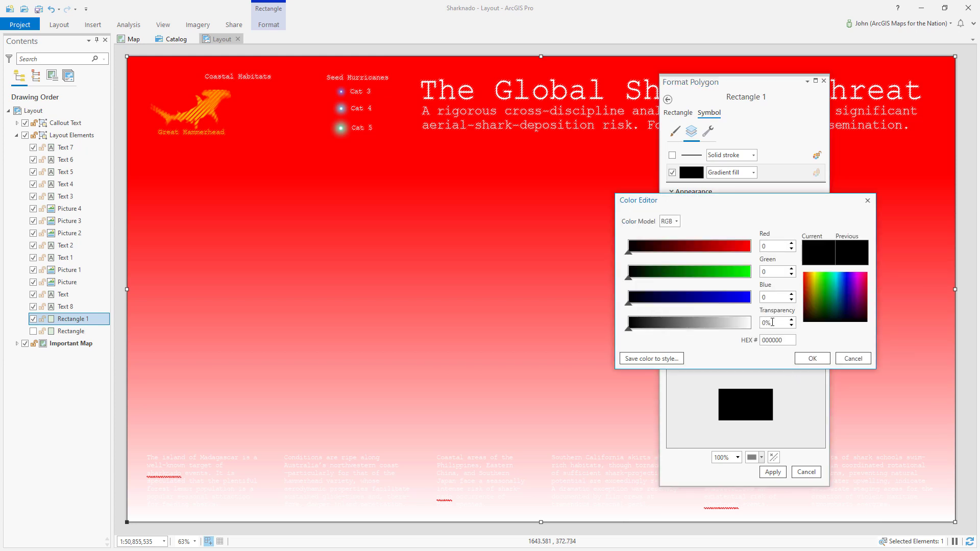
text(1)
text(00)
click(814, 359)
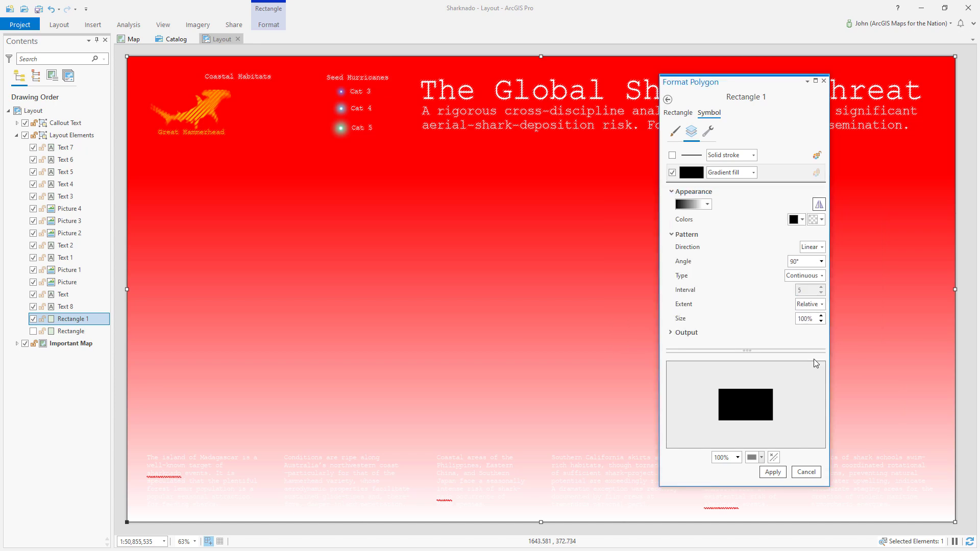
click(774, 473)
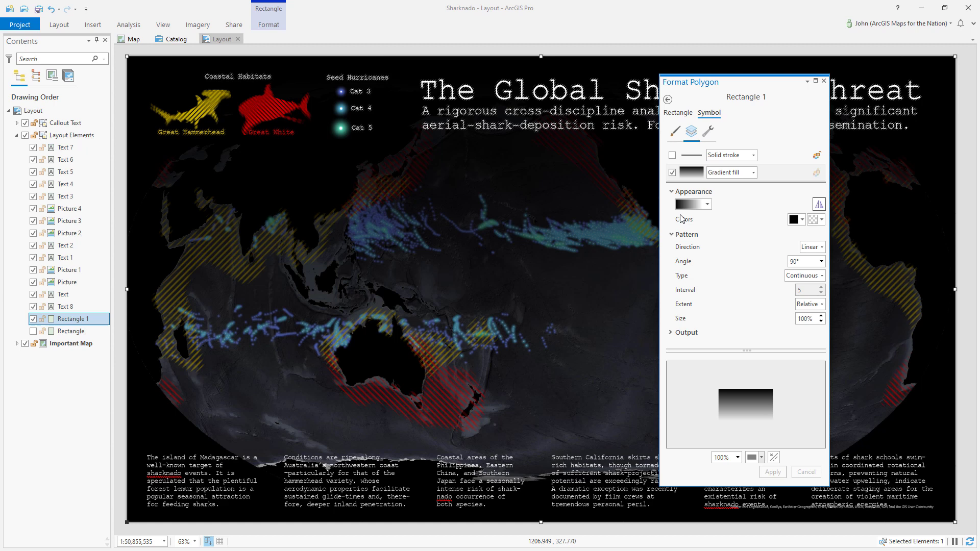
In the colour scheme's stop editor, move the transparent stop to 34% and add a black stop at 13%
click(709, 207)
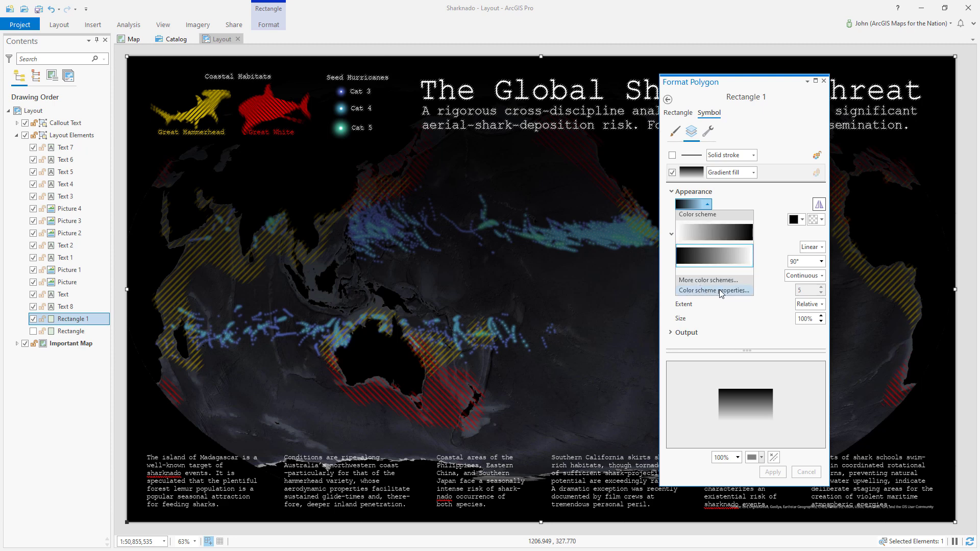
click(726, 291)
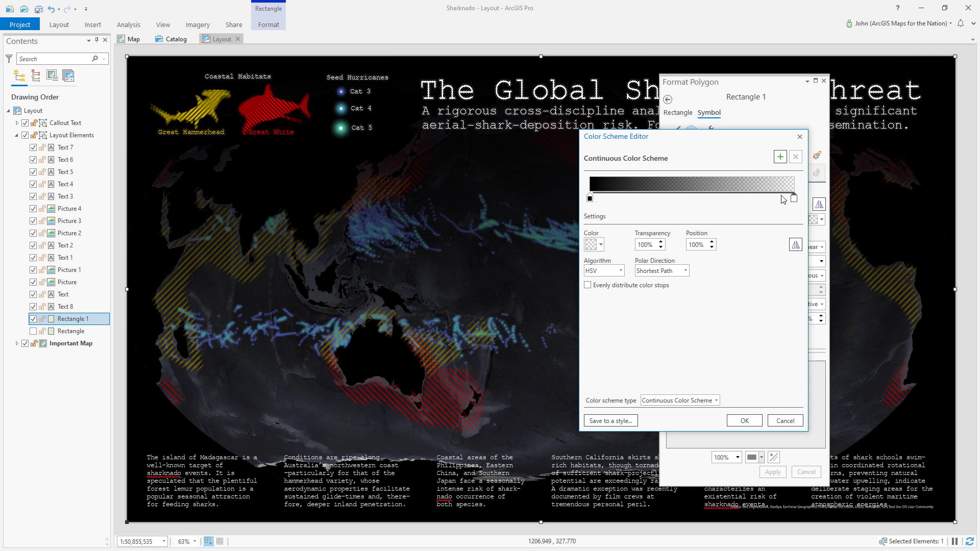
drag(795, 203, 666, 198)
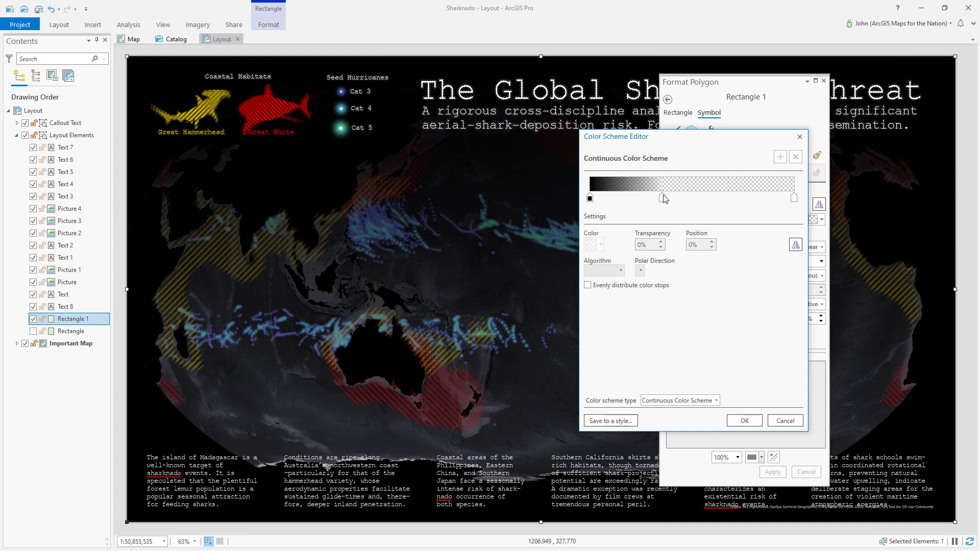
drag(664, 198, 663, 202)
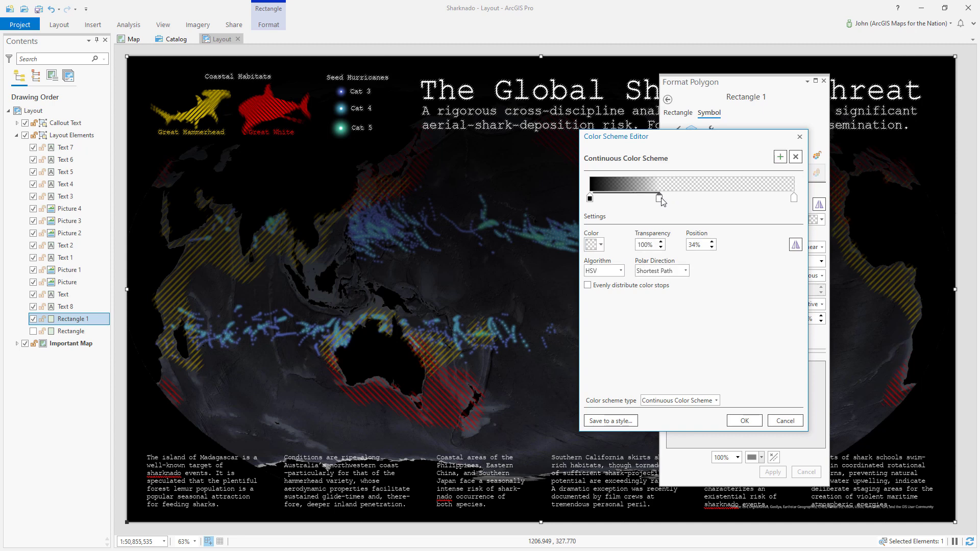
click(592, 201)
drag(595, 203, 617, 199)
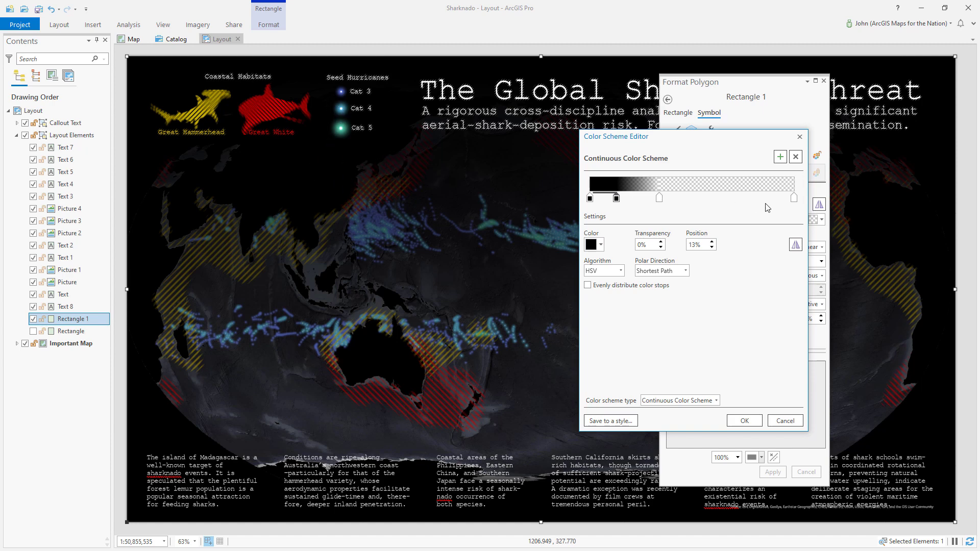
Add a transparent stop at 72%, make the 100% stop black, and add a black stop at 89%
drag(791, 201, 747, 203)
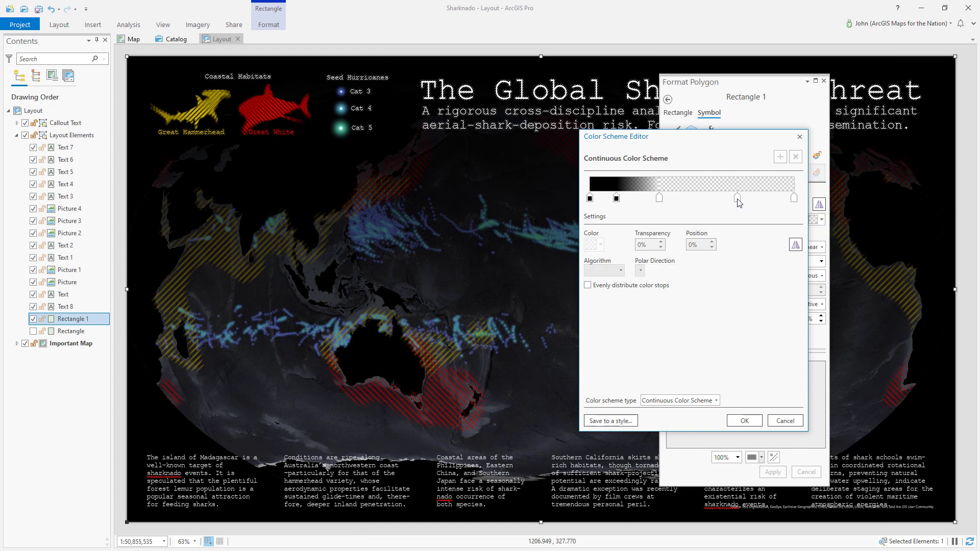
click(738, 198)
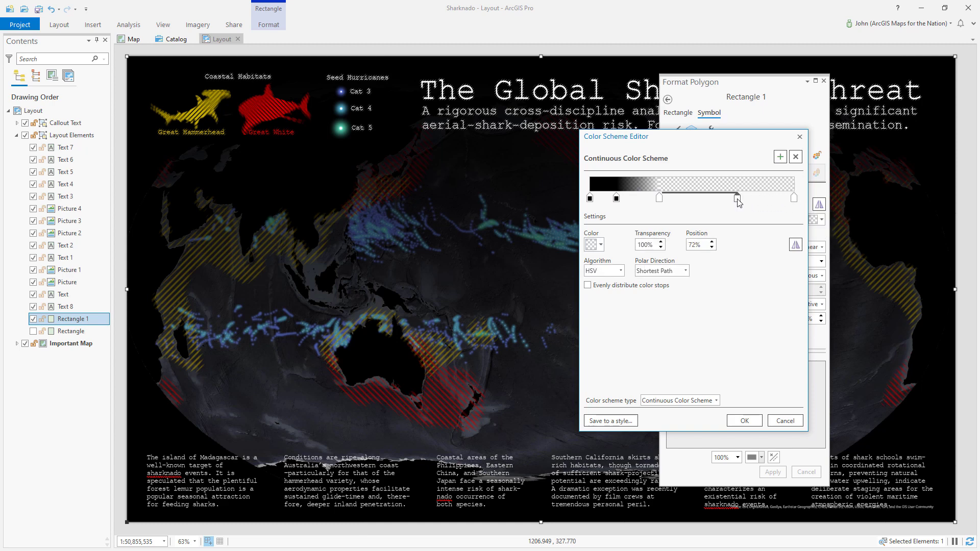
click(794, 199)
click(592, 246)
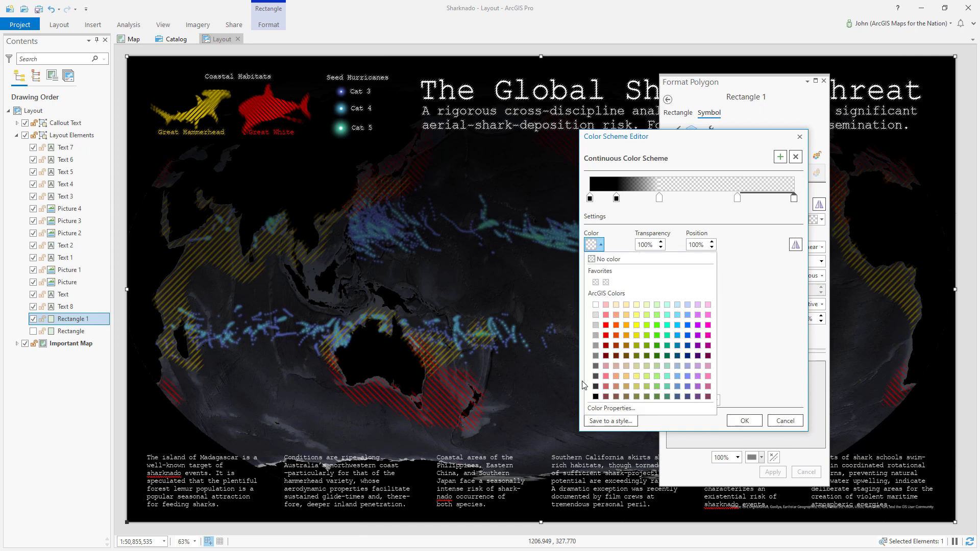
click(596, 397)
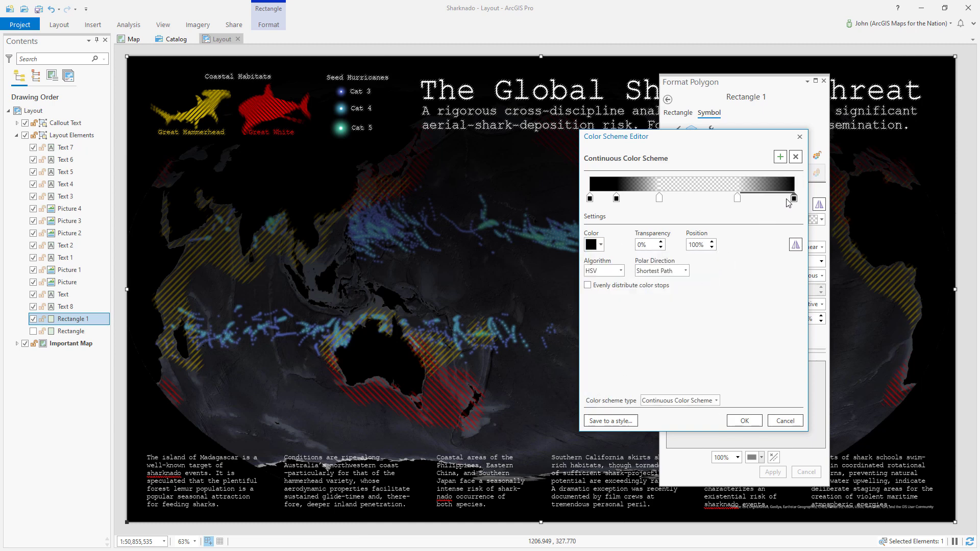
drag(795, 200, 774, 207)
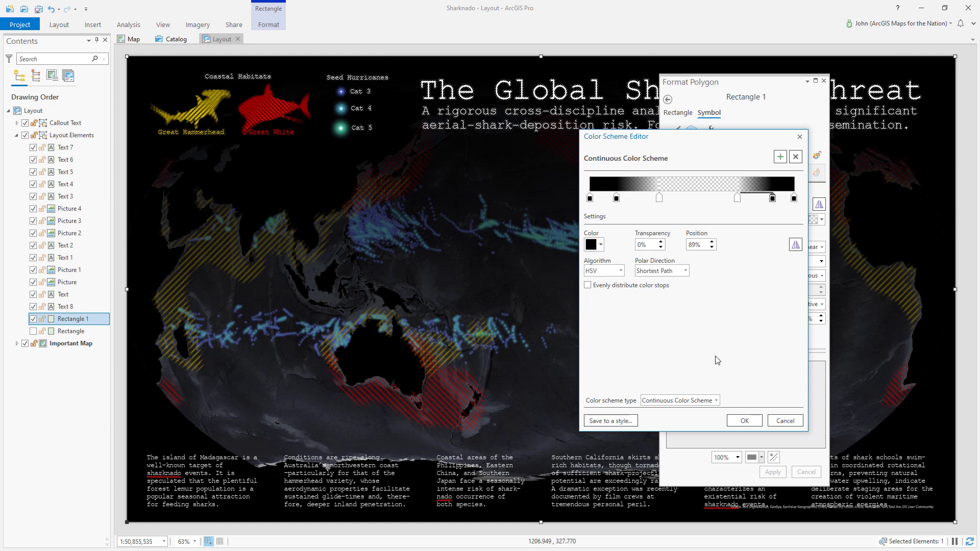
Confirm the edited colour scheme and apply the black-transparent-black gradient to Rectangle 1
click(742, 420)
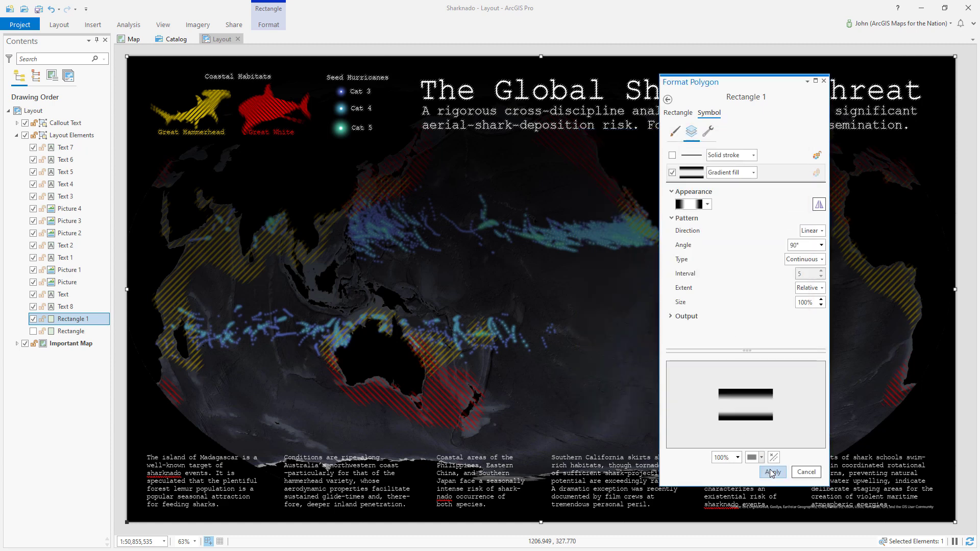
click(772, 474)
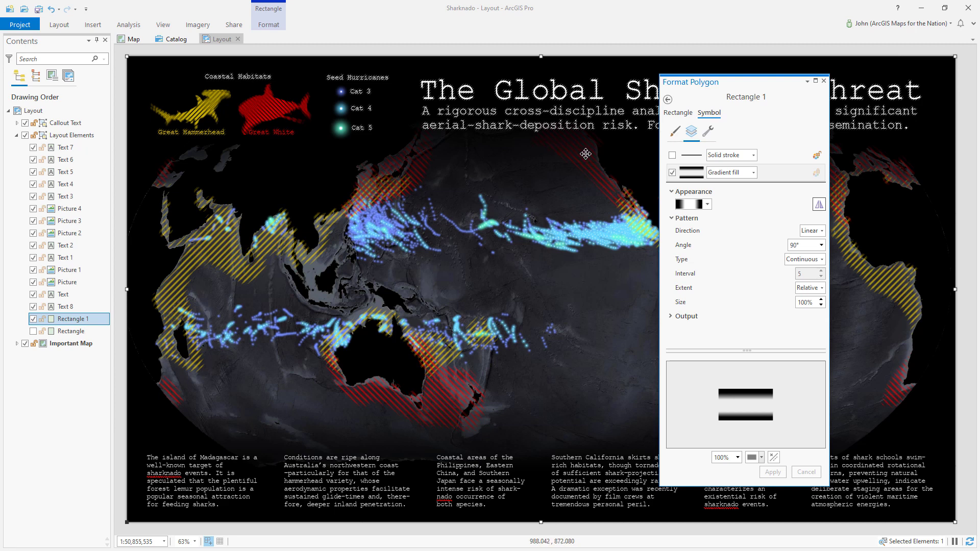
Tighten the gradient stops so black ends at 11% and transparency starts at 30%
click(708, 205)
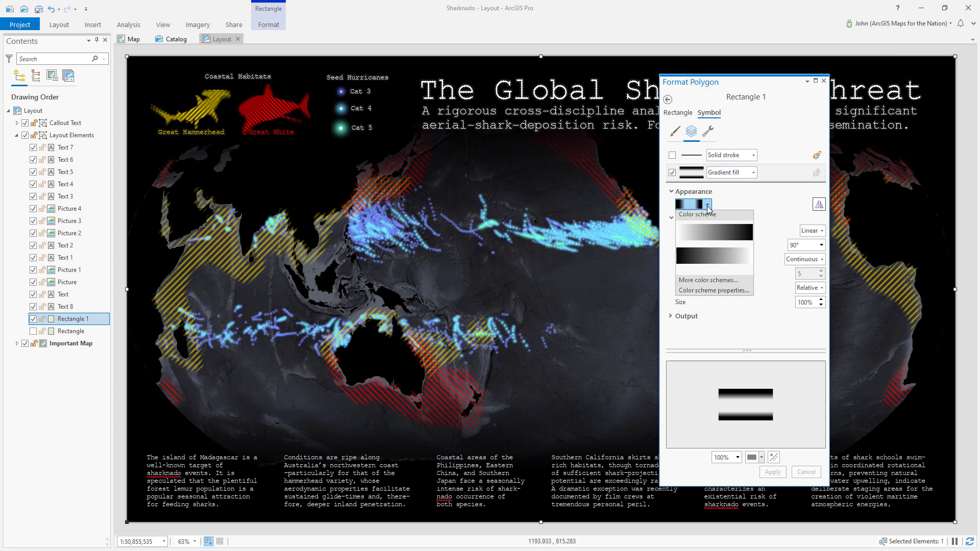
click(705, 291)
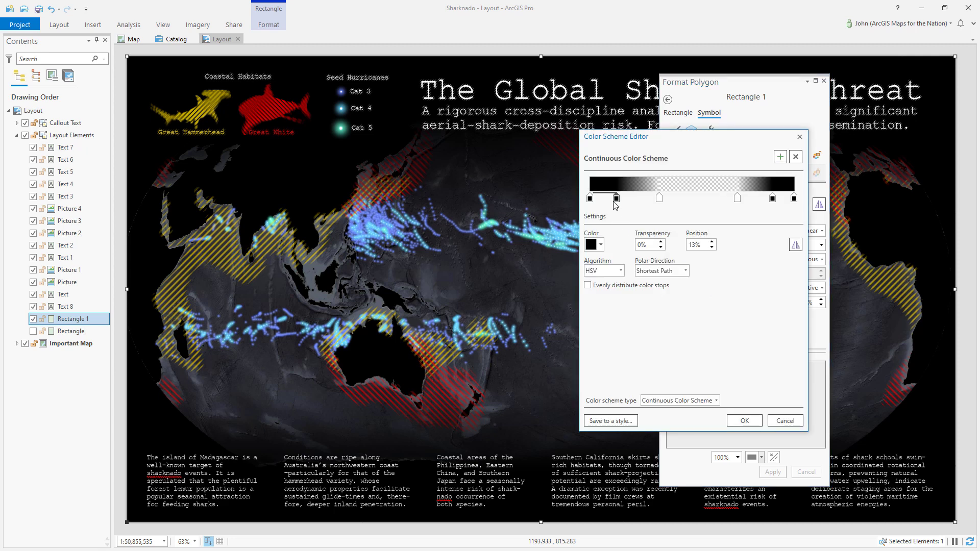
drag(618, 200, 652, 202)
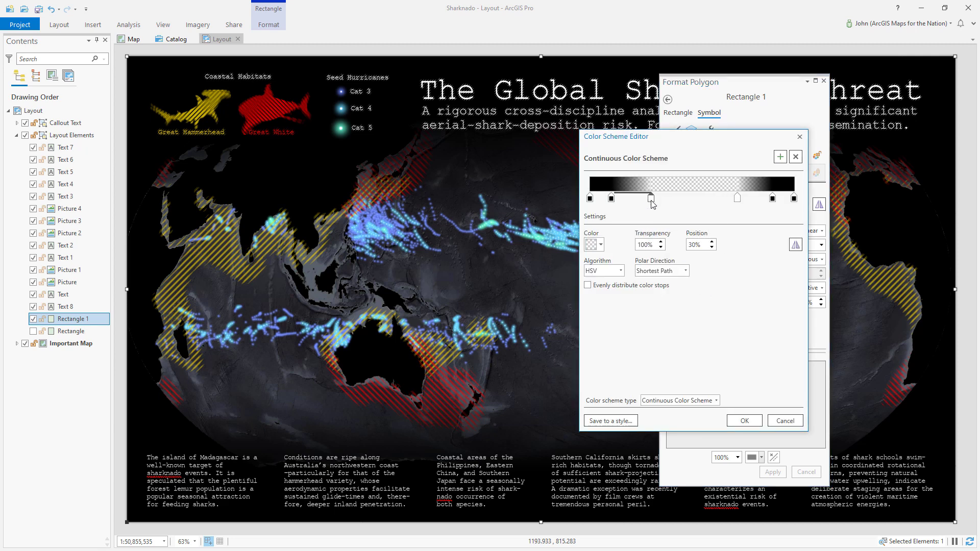
click(745, 421)
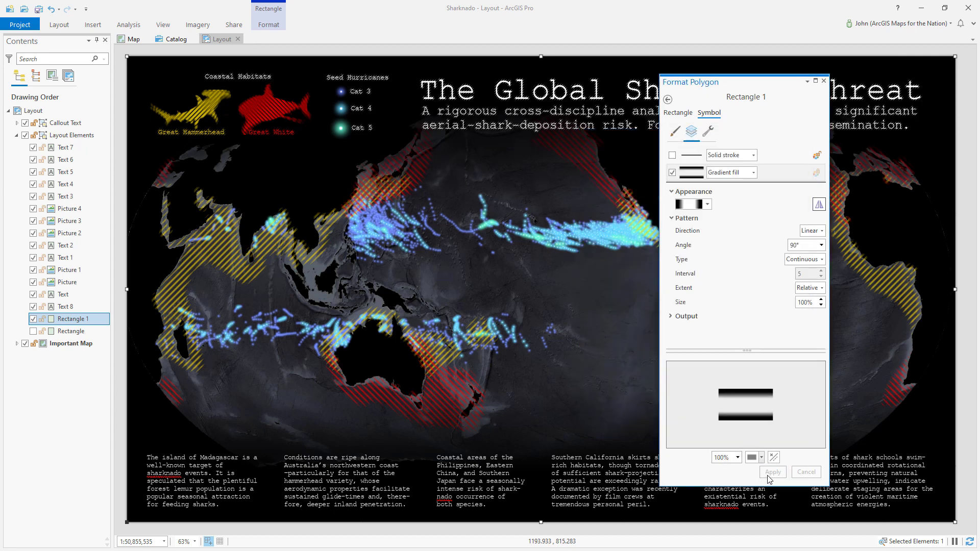
Close the Format Polygon pane to show the finished vignetted Sharknado layout
click(824, 82)
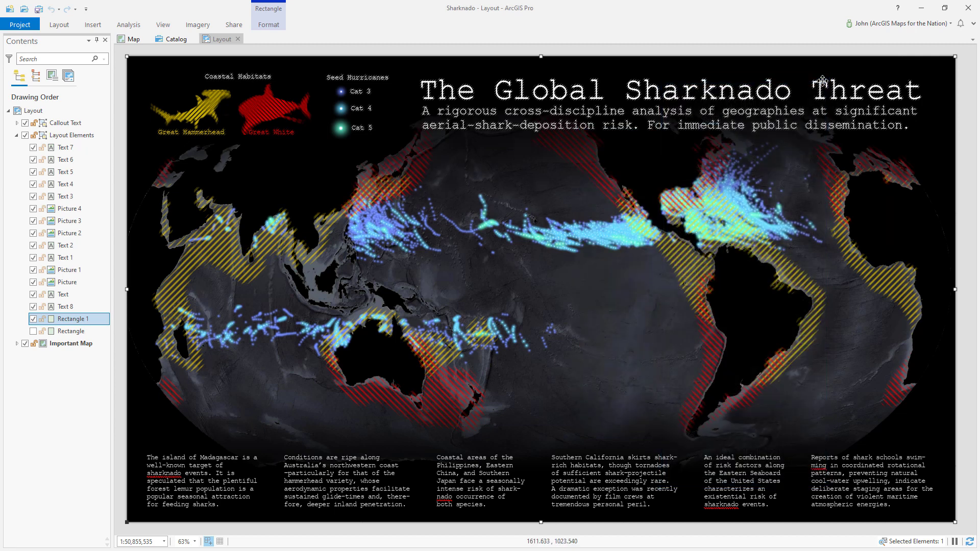